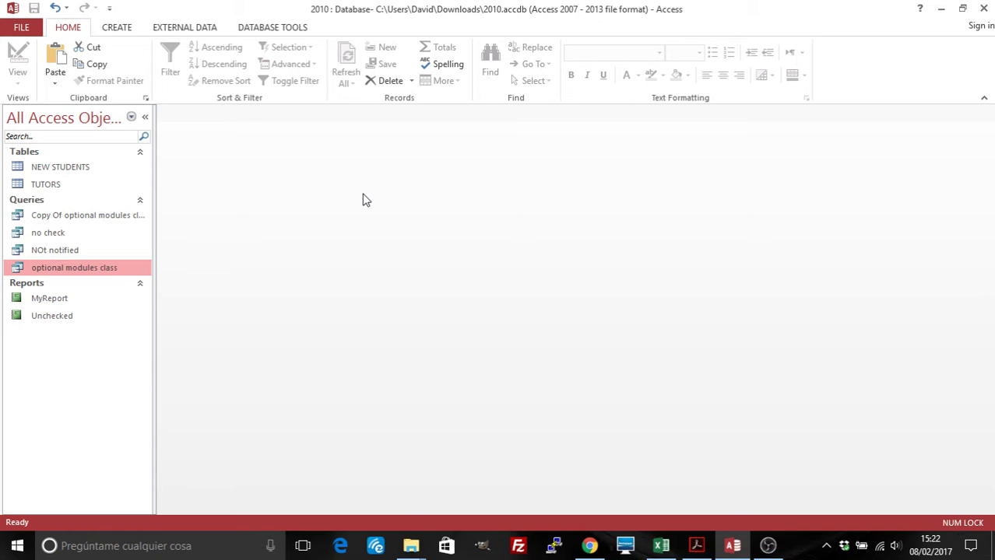
# Open the optional modules class query to list its 25 student records in Datasheet View
pyautogui.doubleClick(108, 269)
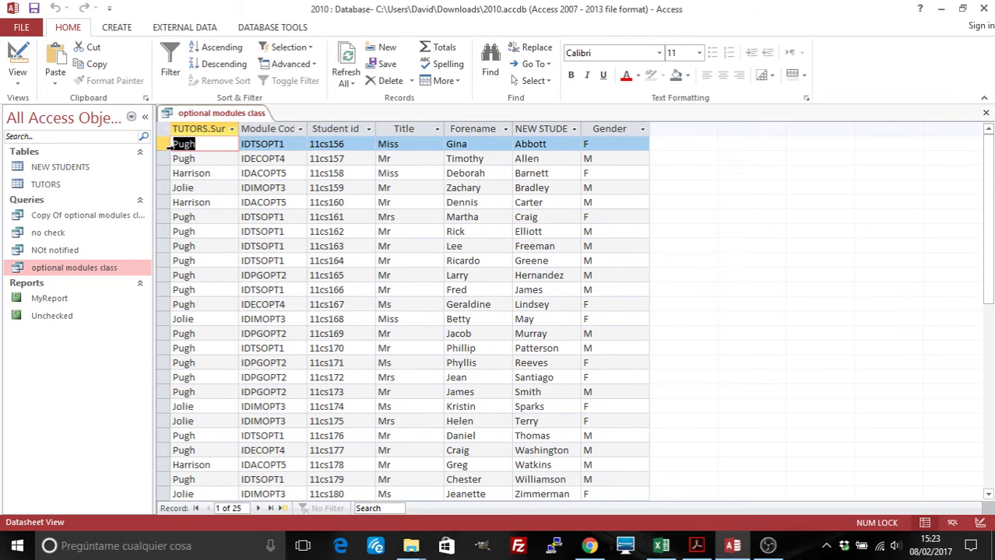
# In Design View, enter the criterion [Please enter Gender] for the Gender field
pyautogui.rightClick(193, 115)
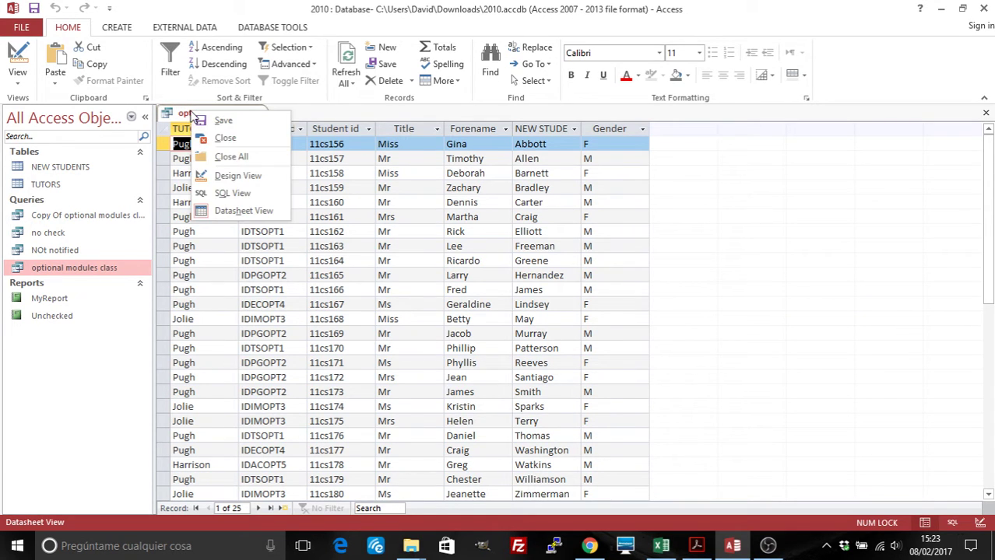
pyautogui.click(232, 176)
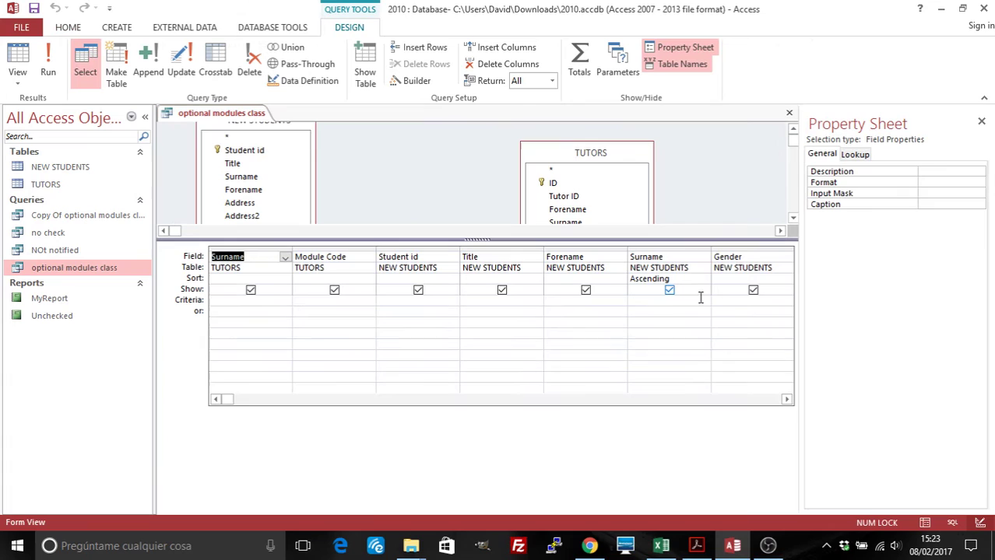
pyautogui.click(734, 303)
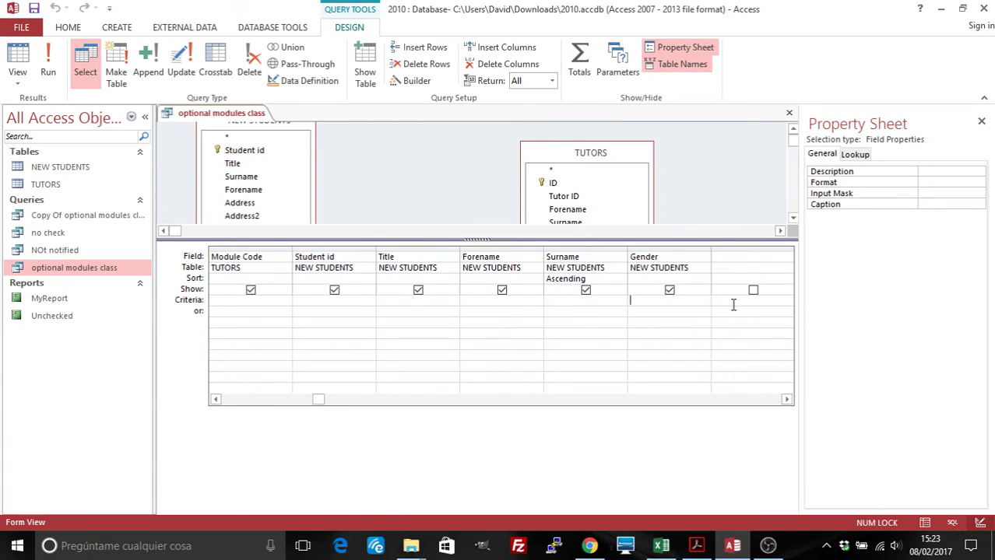
pyautogui.write('[Please enter Gender')
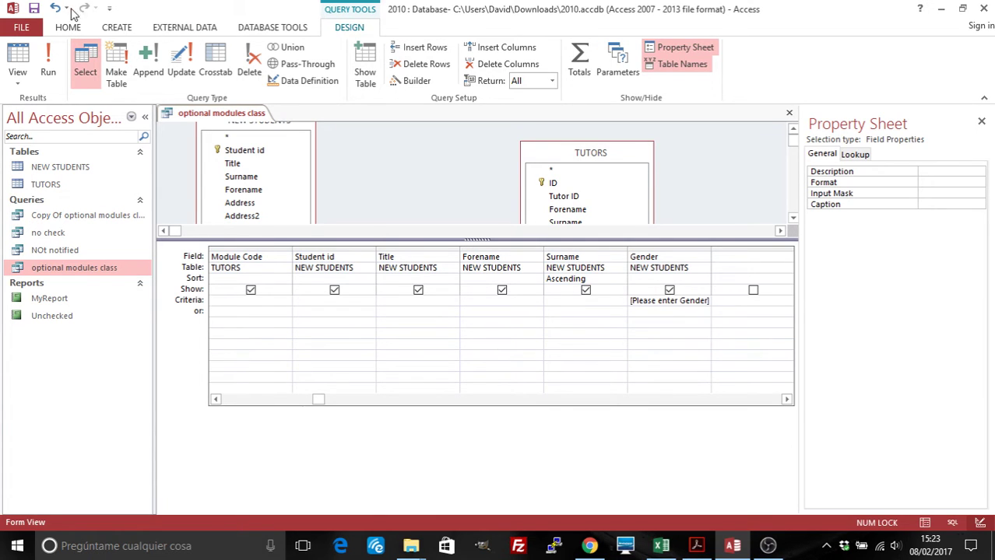
# Run the query to test the gender prompt, cancel it, and close the query
pyautogui.click(47, 61)
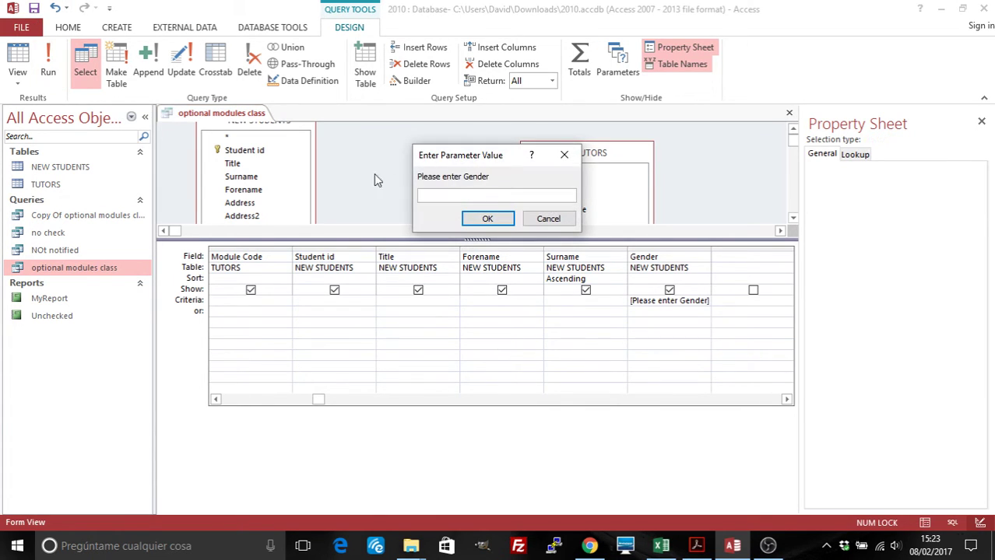
pyautogui.click(554, 220)
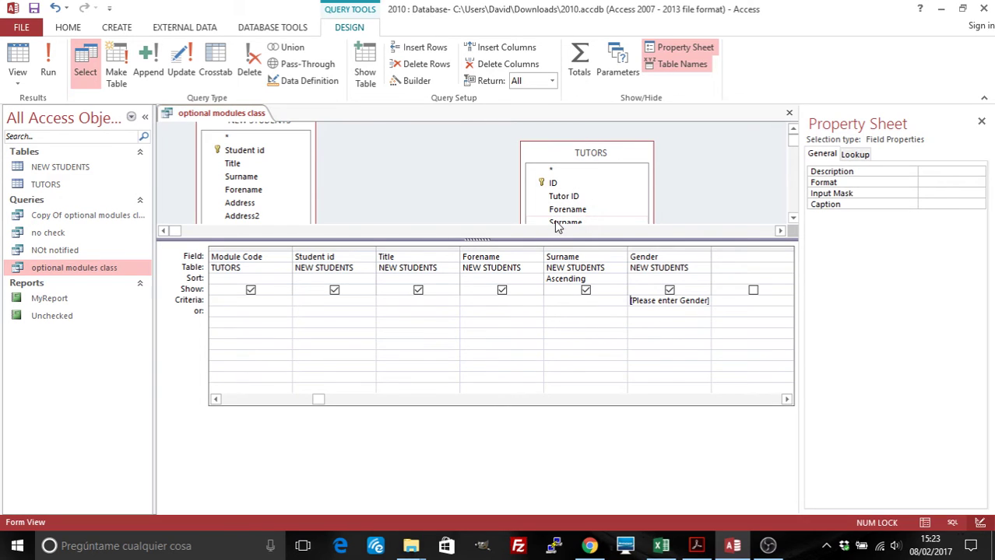
pyautogui.rightClick(219, 113)
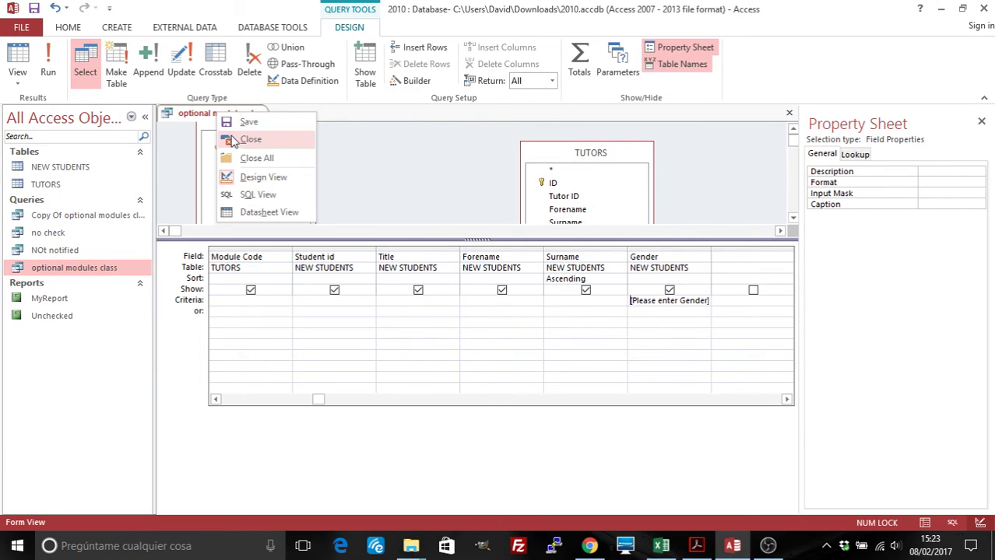
pyautogui.click(233, 140)
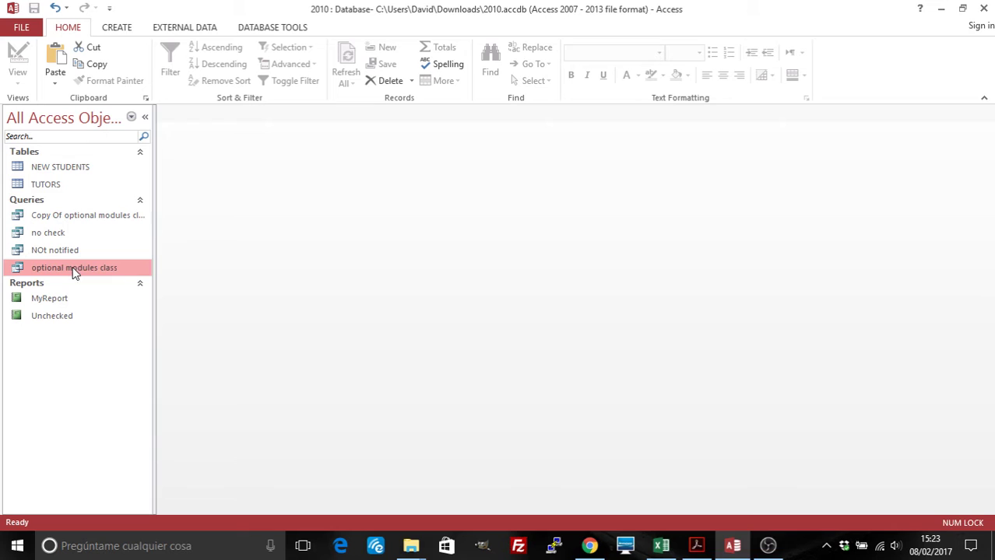
# Build a report from the optional modules class query, answering the gender prompt with M
pyautogui.click(125, 29)
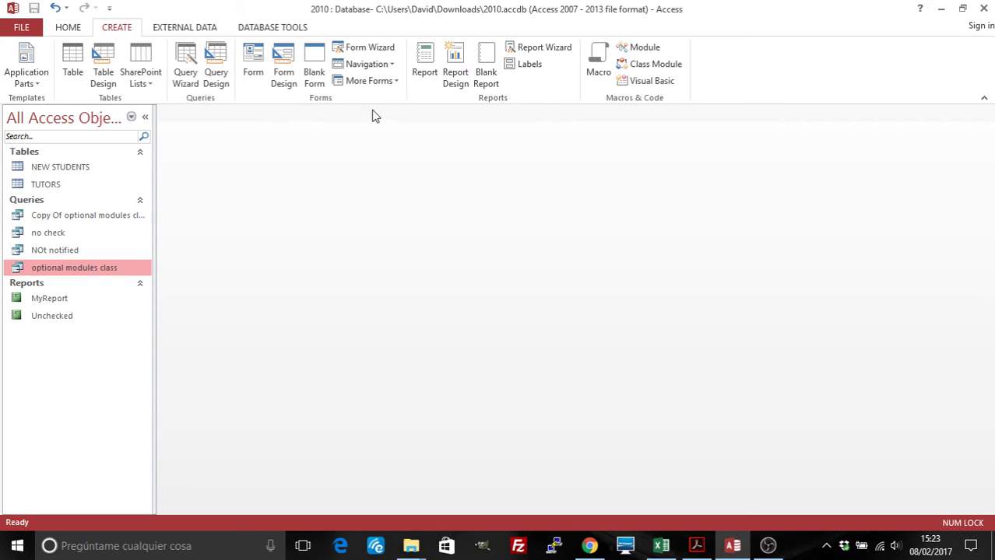
pyautogui.click(427, 73)
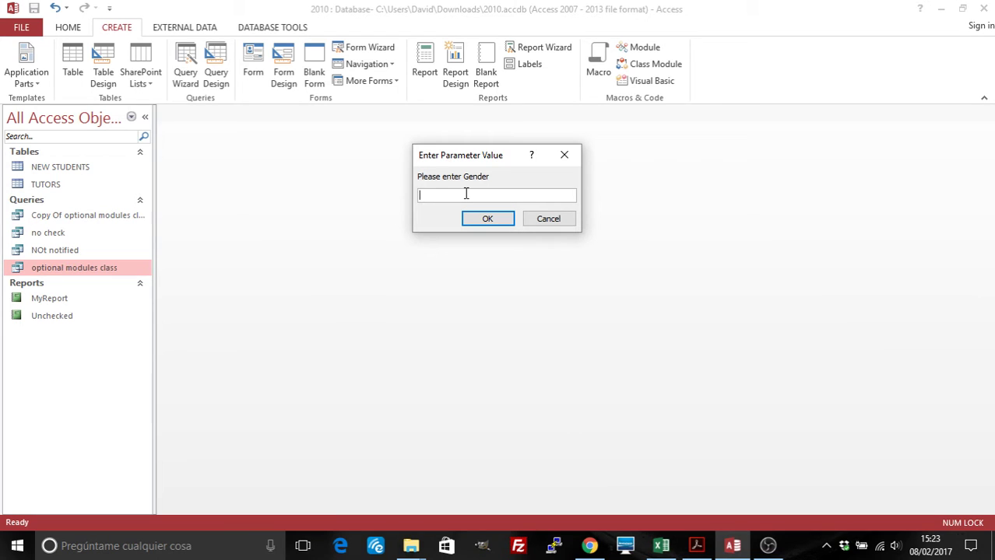
pyautogui.write('M')
pyautogui.click(488, 221)
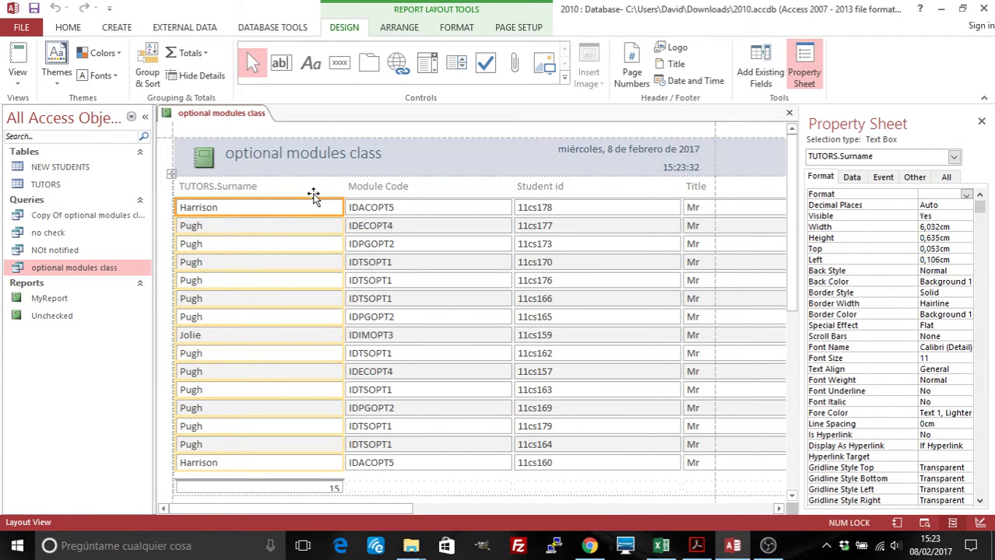
# Narrow the TUTORS.Surname, Student id and Title columns in the report layout
pyautogui.click(222, 114)
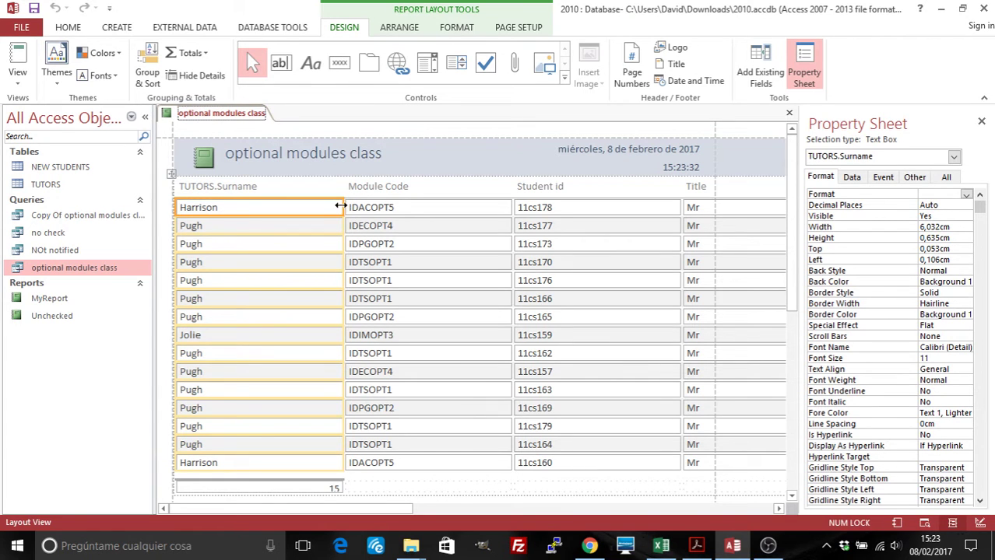
pyautogui.moveTo(346, 209); pyautogui.dragTo(237, 202)
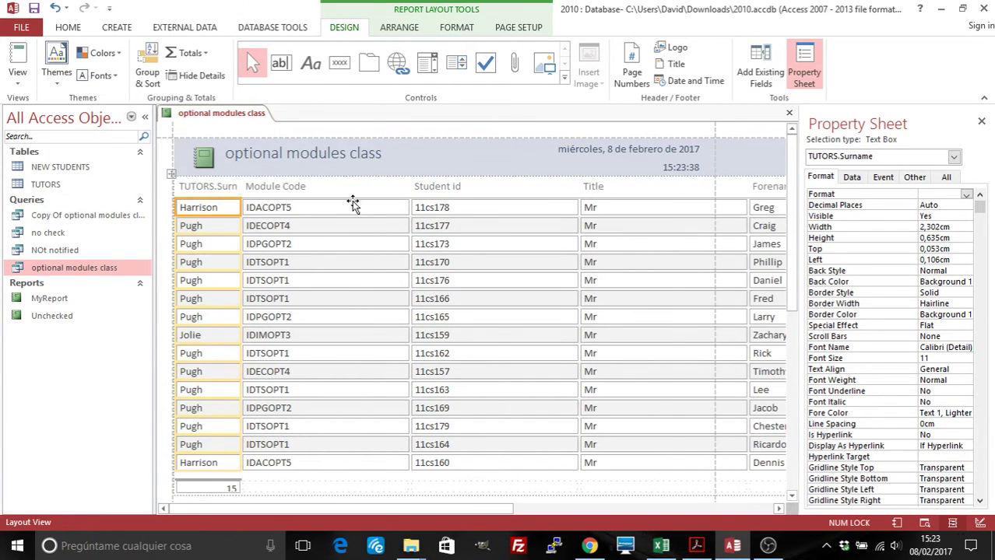
pyautogui.click(413, 207)
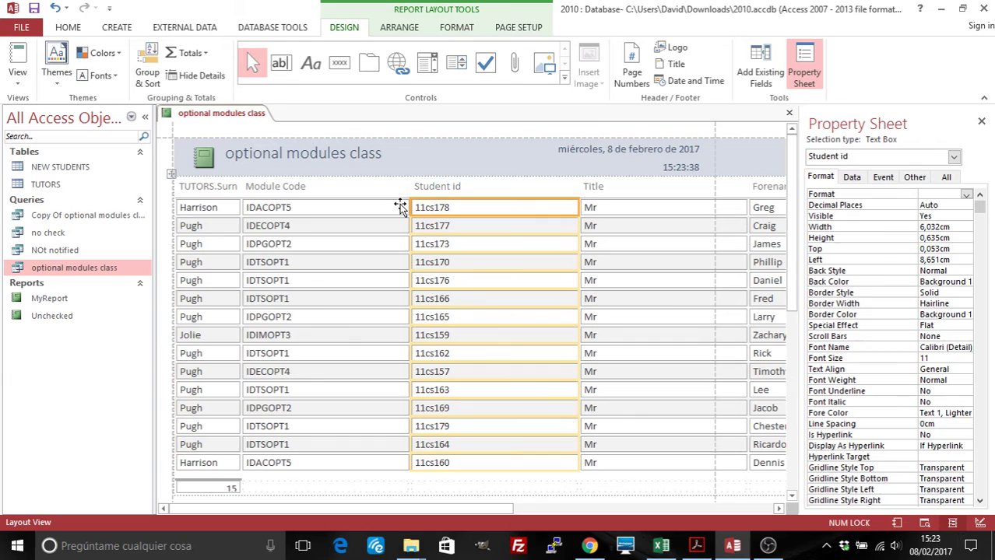
pyautogui.click(405, 207)
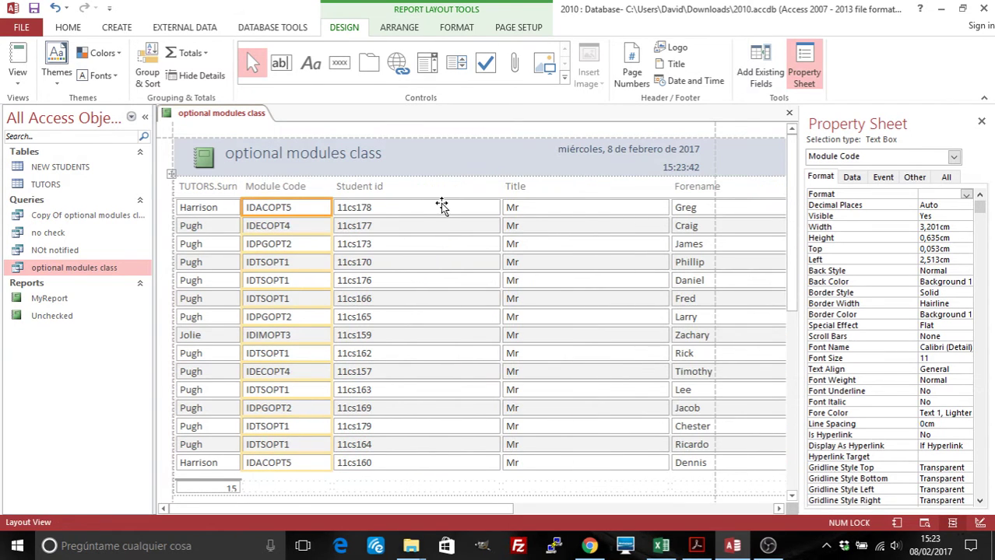
pyautogui.click(467, 206)
pyautogui.moveTo(500, 206); pyautogui.dragTo(425, 204)
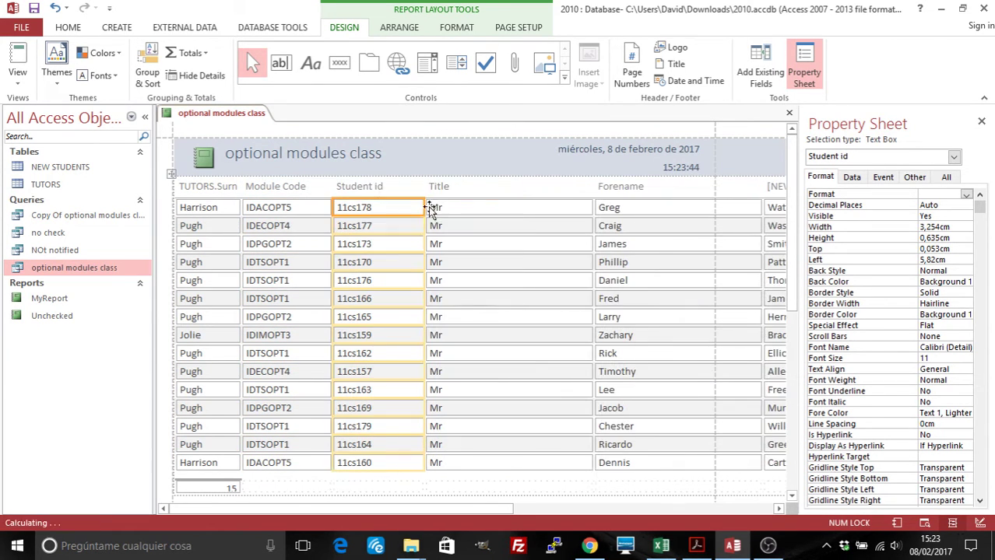
pyautogui.click(520, 210)
pyautogui.moveTo(590, 207); pyautogui.dragTo(481, 205)
# Narrow the Forename, NEW STUDENTS.Surname and Gender columns so all columns fit the page
pyautogui.click(597, 207)
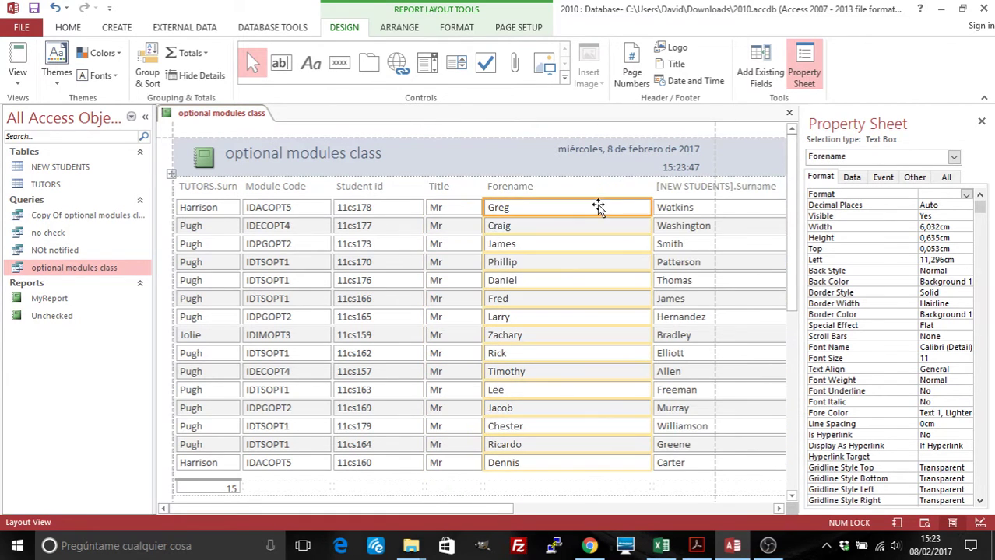
pyautogui.click(656, 207)
pyautogui.click(647, 207)
pyautogui.moveTo(651, 207); pyautogui.dragTo(543, 207)
pyautogui.click(638, 205)
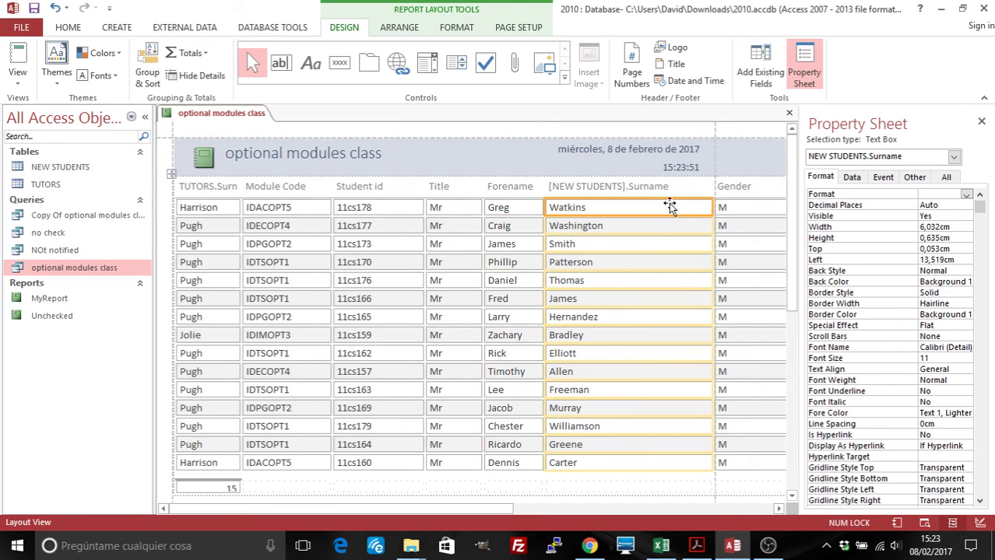
pyautogui.moveTo(711, 204); pyautogui.dragTo(646, 204)
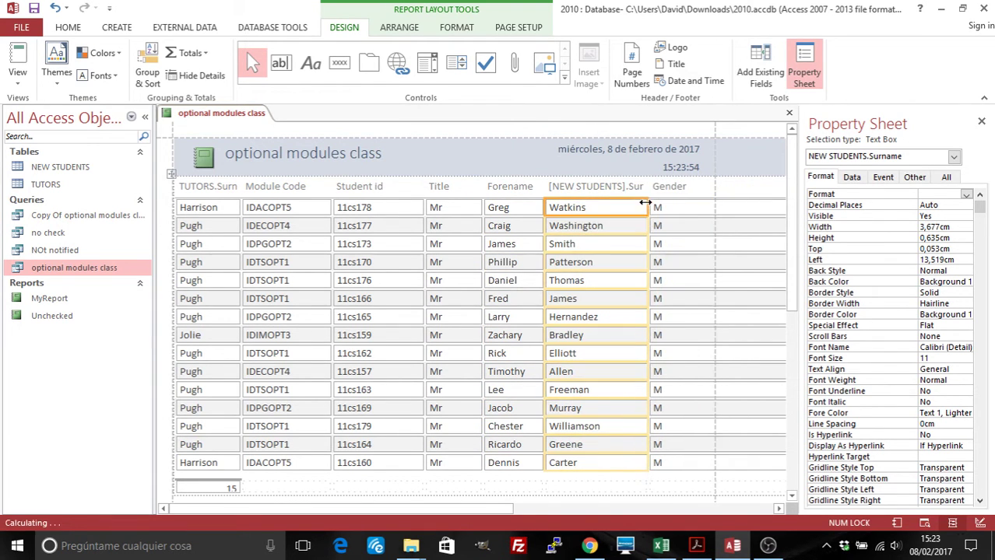
pyautogui.click(702, 204)
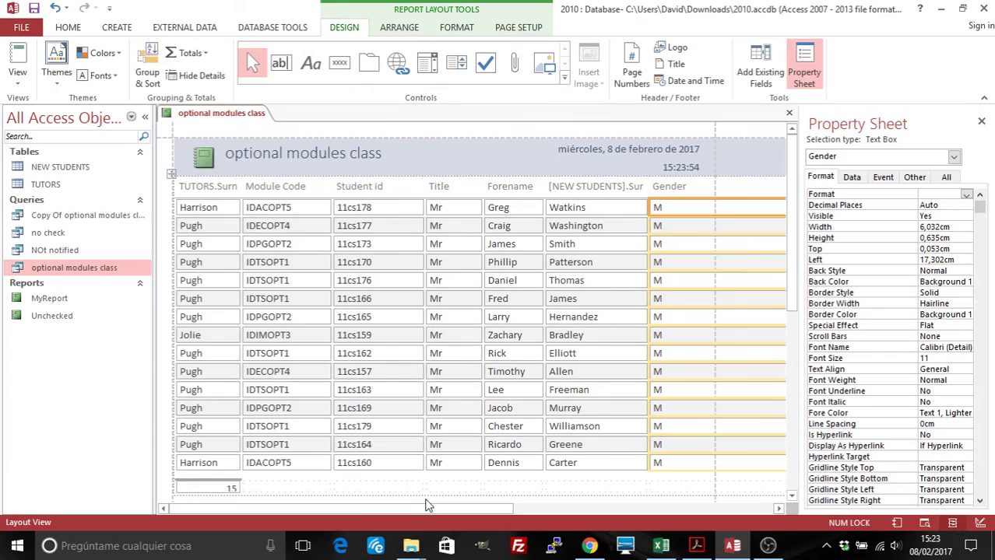
pyautogui.moveTo(428, 506); pyautogui.dragTo(508, 506)
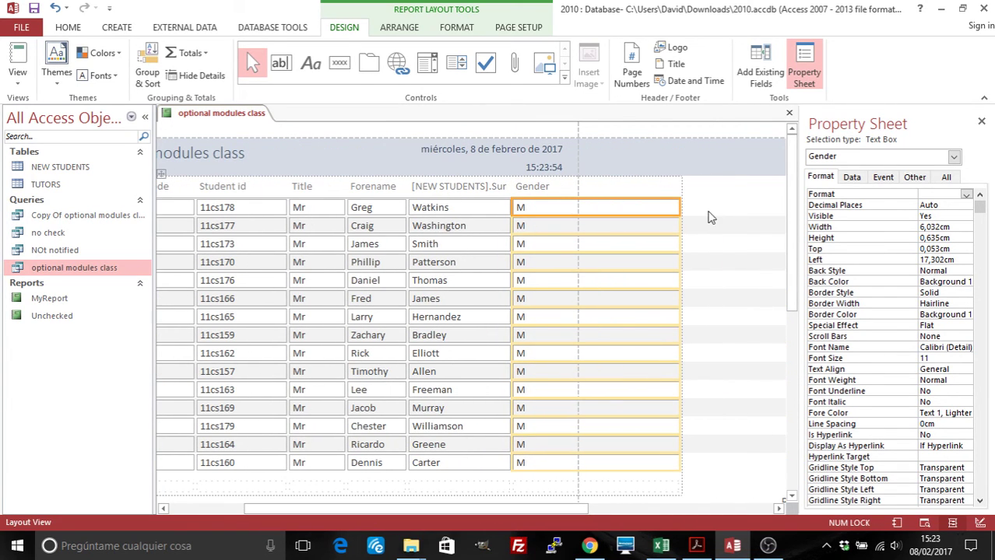
pyautogui.moveTo(678, 205); pyautogui.dragTo(566, 205)
pyautogui.moveTo(535, 508); pyautogui.dragTo(441, 508)
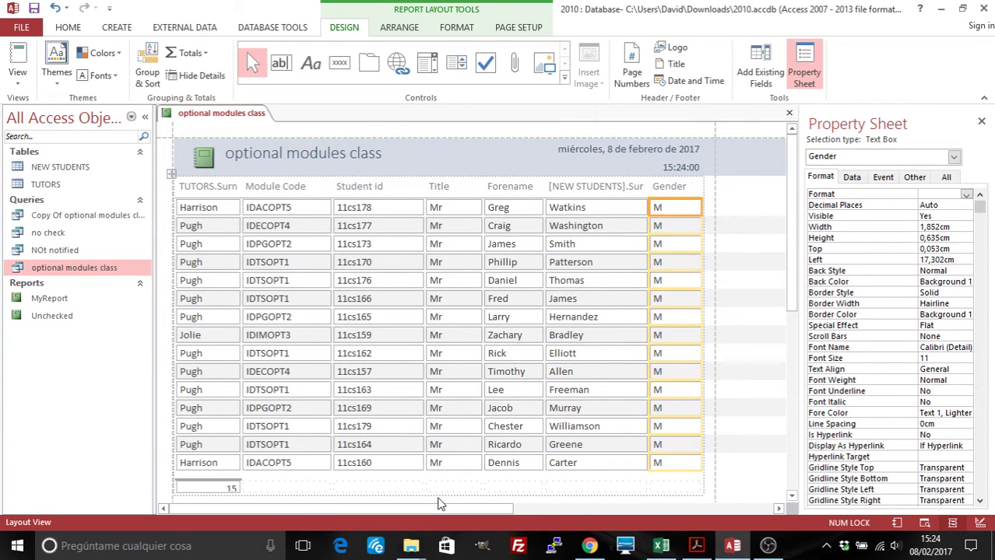
# Save the new report as Report1
pyautogui.rightClick(206, 118)
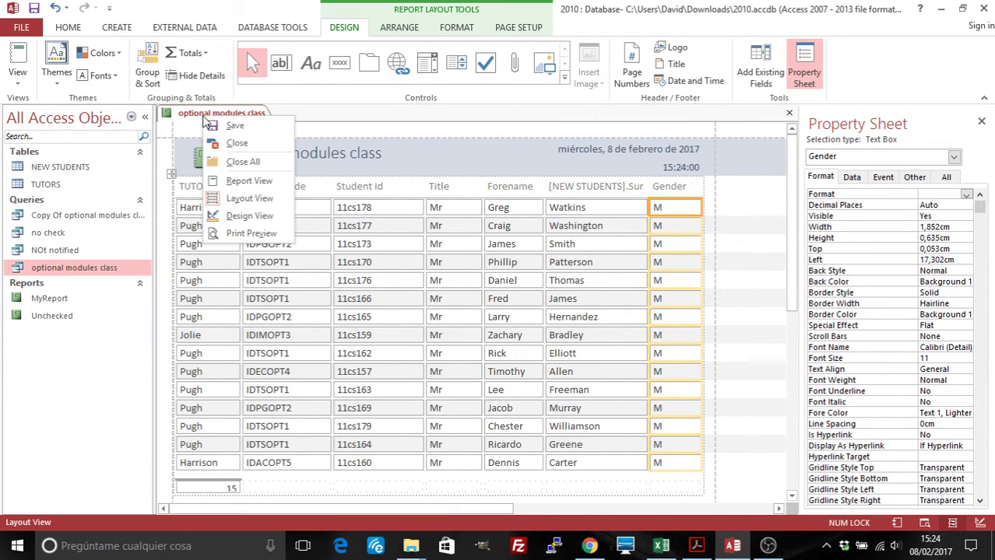
pyautogui.click(226, 129)
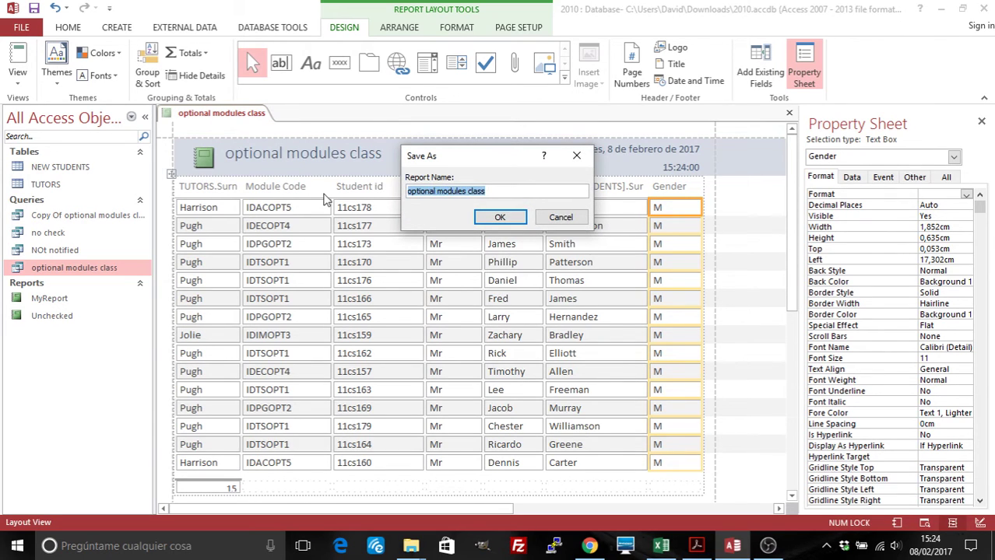
pyautogui.write('Report')
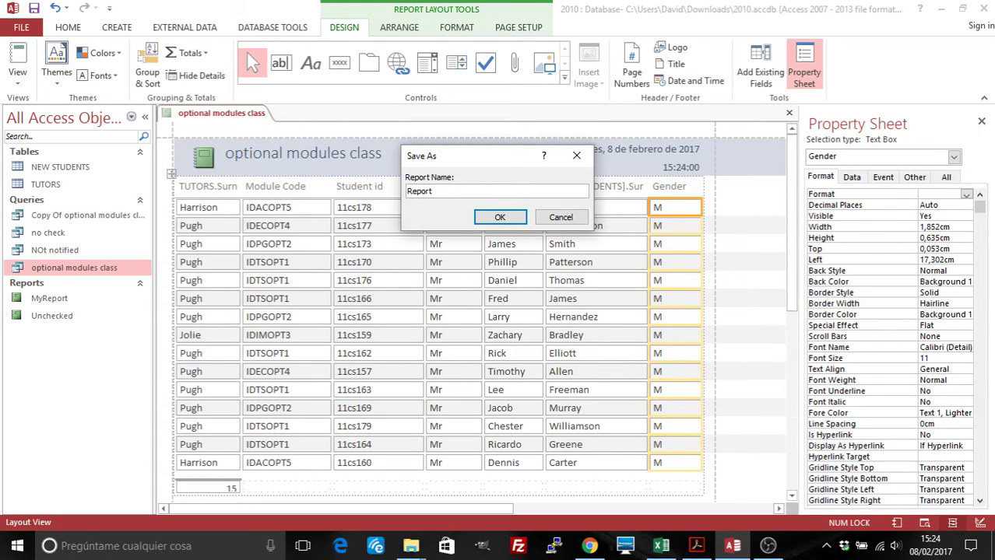
pyautogui.write('1')
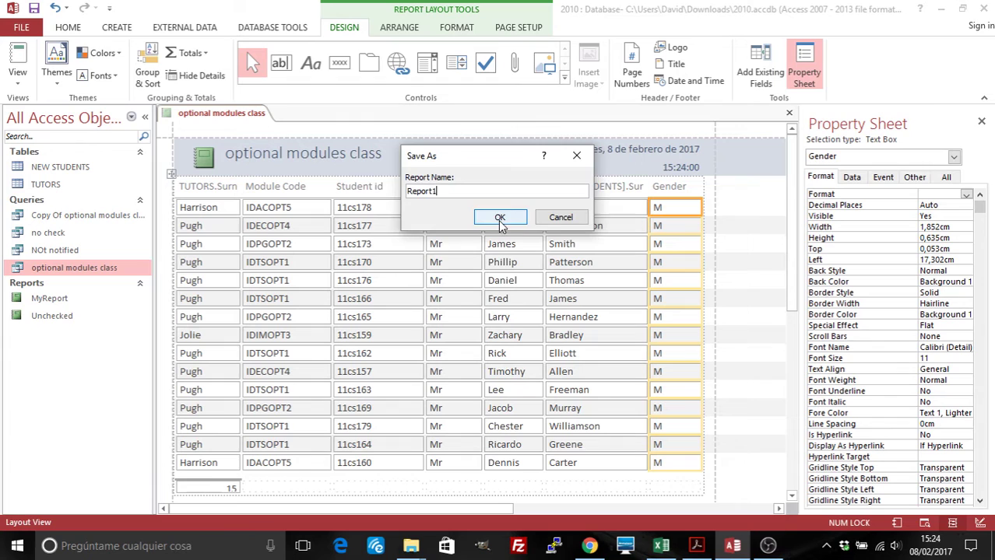
pyautogui.click(499, 217)
pyautogui.rightClick(195, 118)
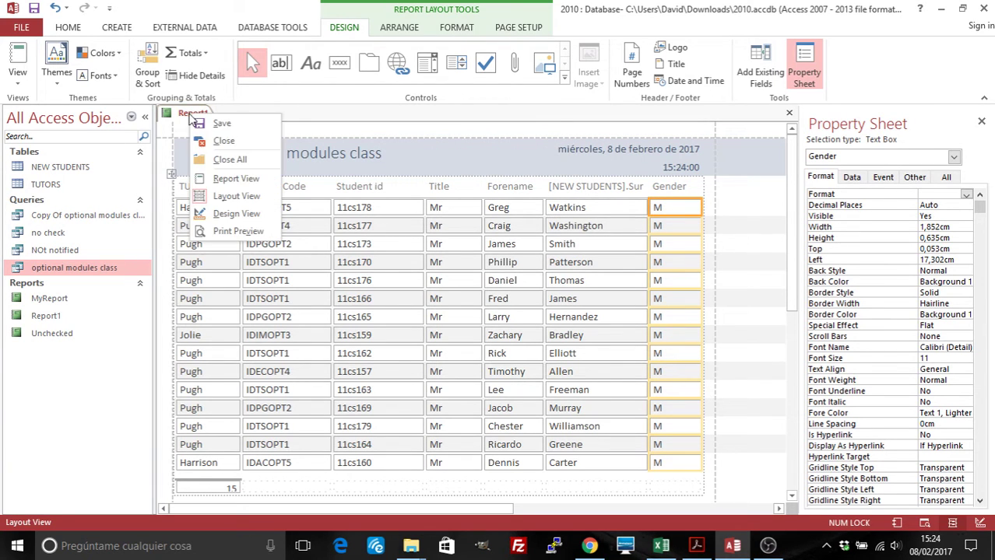
# Switch Report1 to Design View and make the Report Header section taller
pyautogui.click(236, 214)
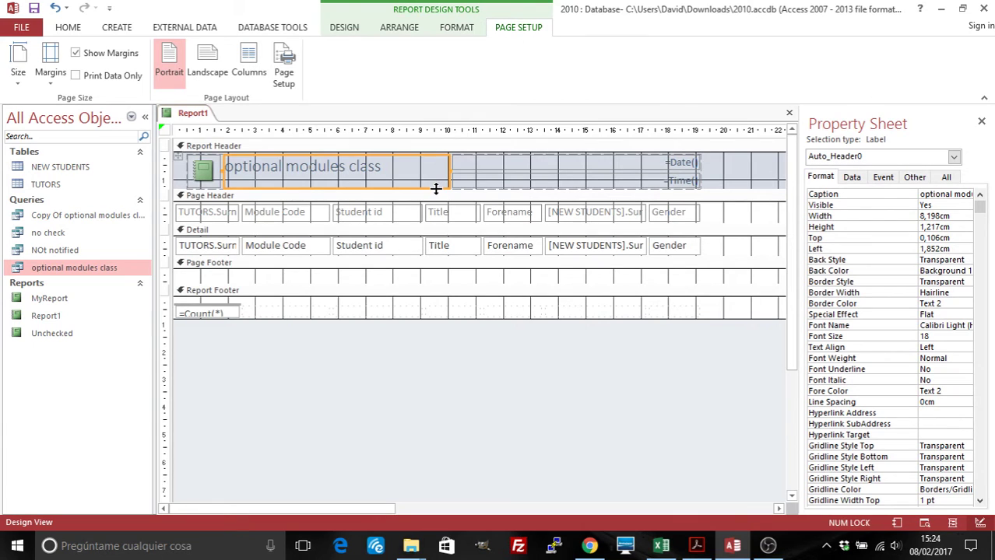
pyautogui.moveTo(436, 188); pyautogui.dragTo(432, 254)
pyautogui.click(370, 216)
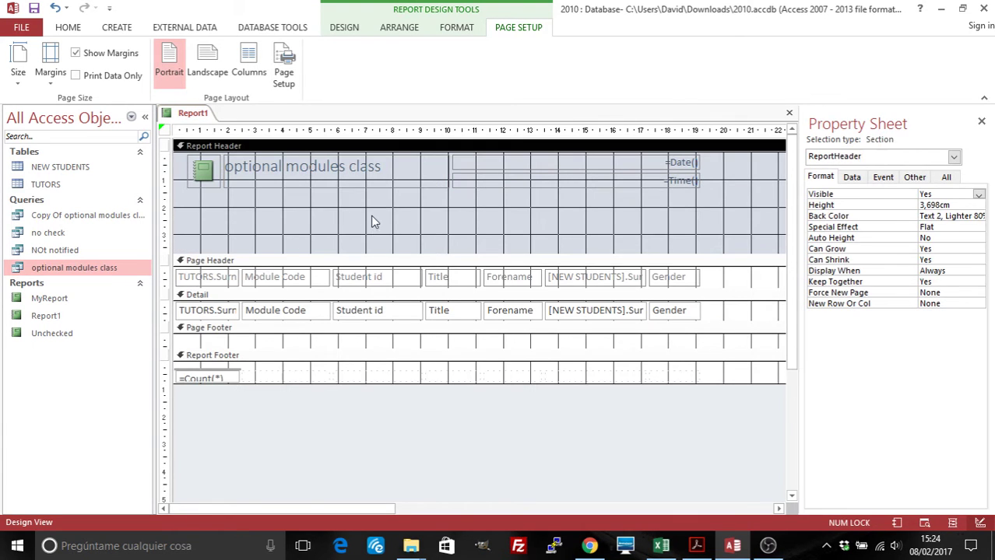
# Add a Report Header text box containing =[Reports]![Report1]![Please enter Gender]
pyautogui.click(343, 28)
pyautogui.click(280, 63)
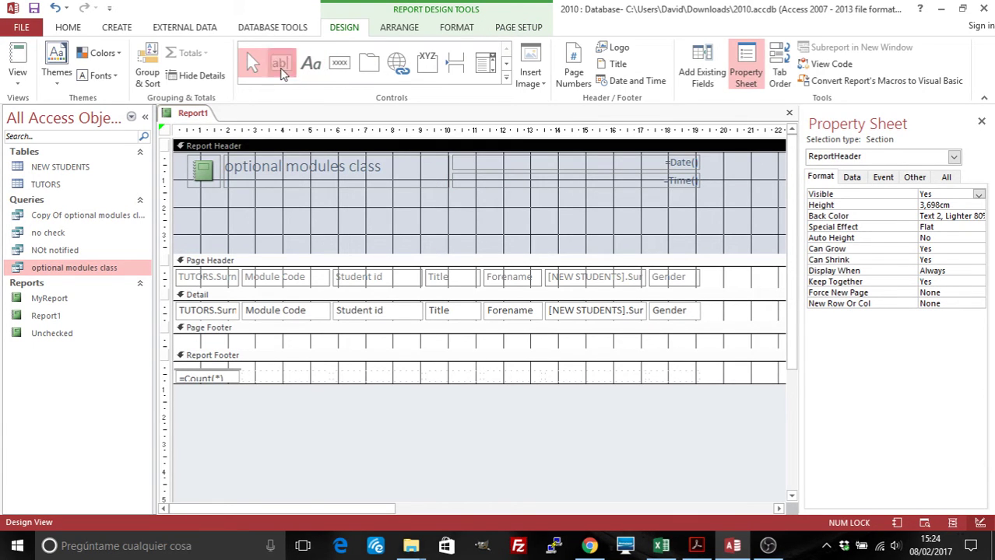
pyautogui.moveTo(244, 196); pyautogui.dragTo(394, 211)
pyautogui.click(330, 204)
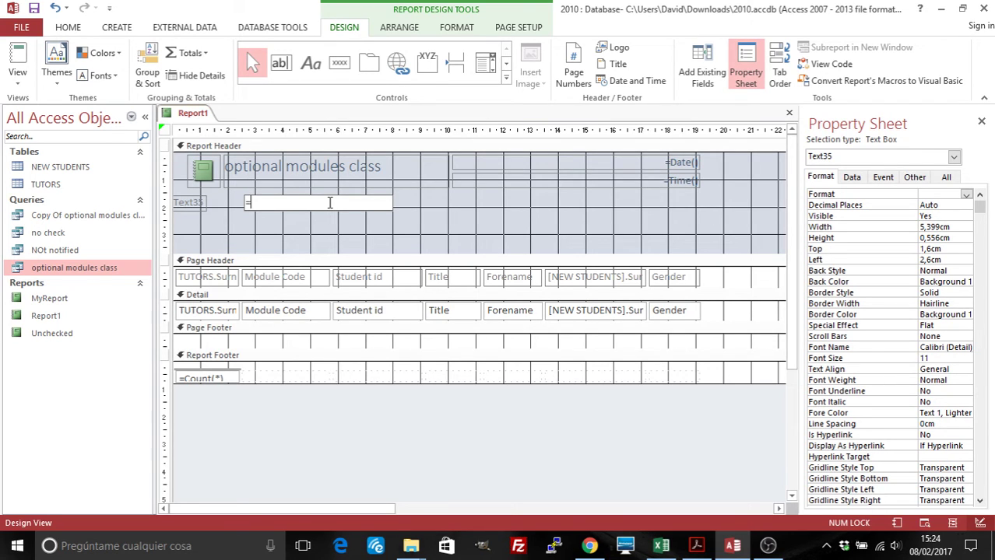
pyautogui.write('=[Reports]![')
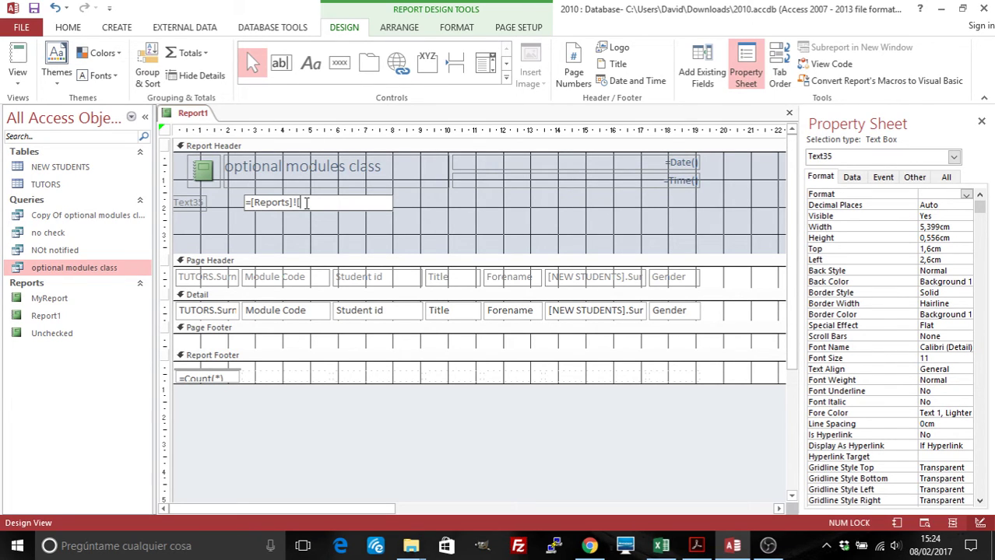
pyautogui.write('Report')
pyautogui.write('1]![Please')
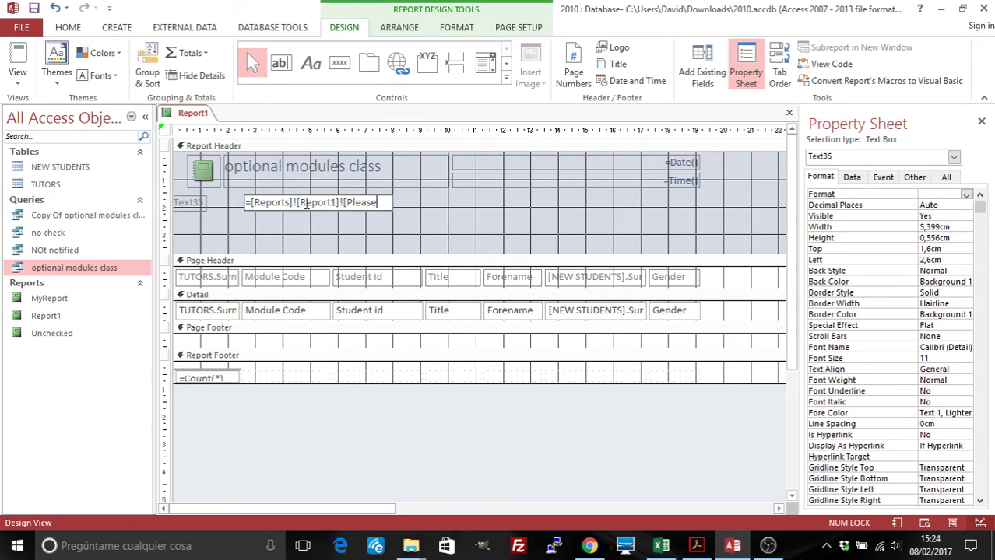
pyautogui.write(' enter')
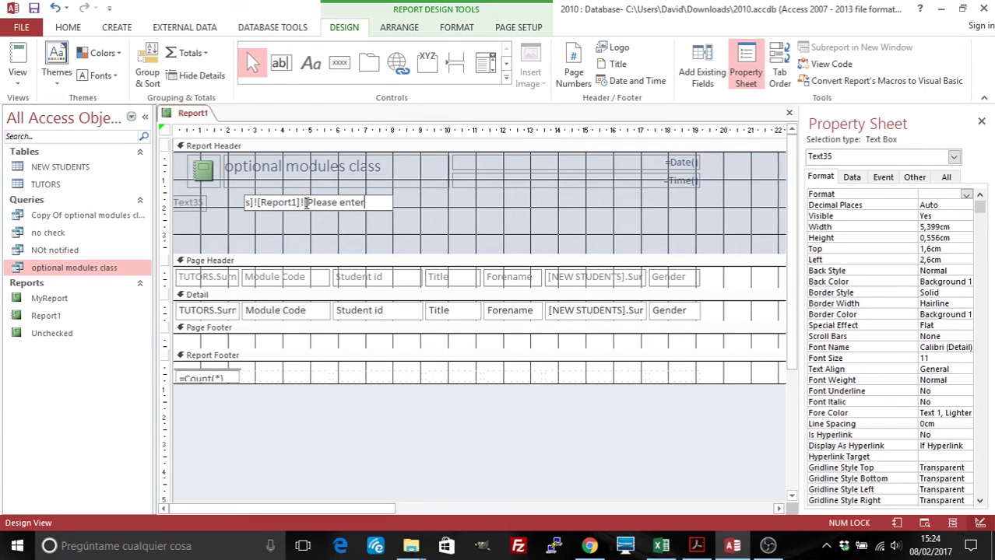
pyautogui.write(' Gender')
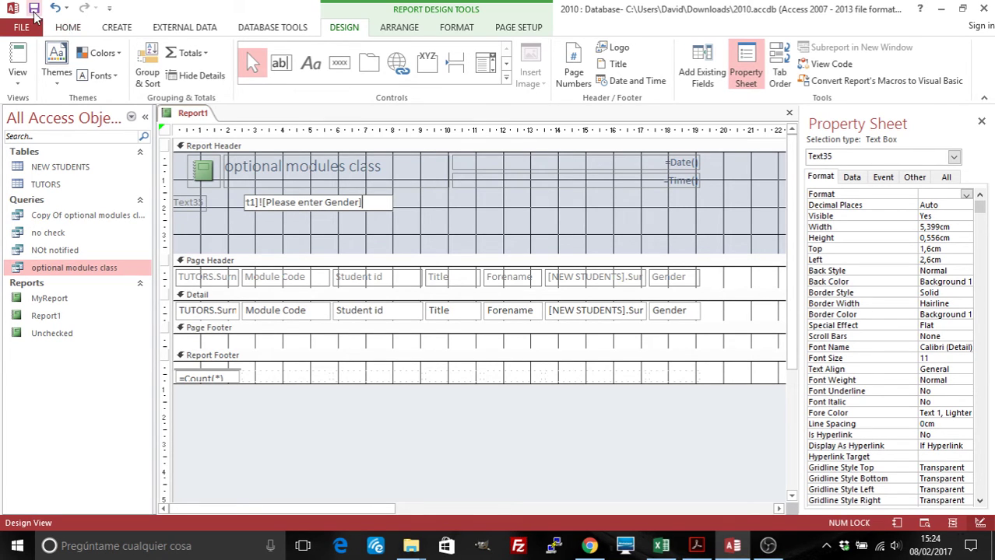
pyautogui.press('Return')
# Close Design View and run Report1 with gender M, showing M above 15 male records
pyautogui.rightClick(183, 115)
pyautogui.click(212, 148)
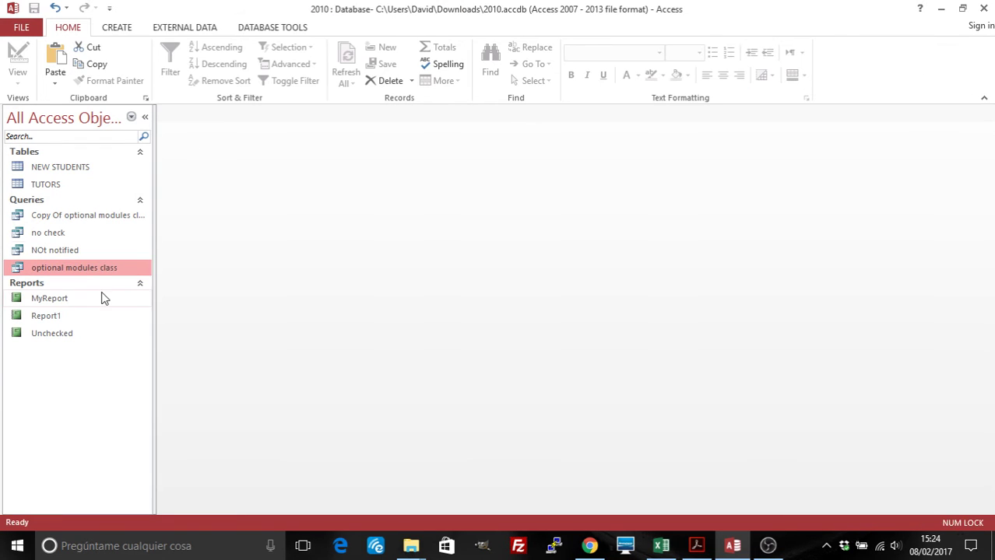
pyautogui.click(64, 318)
pyautogui.doubleClick(65, 318)
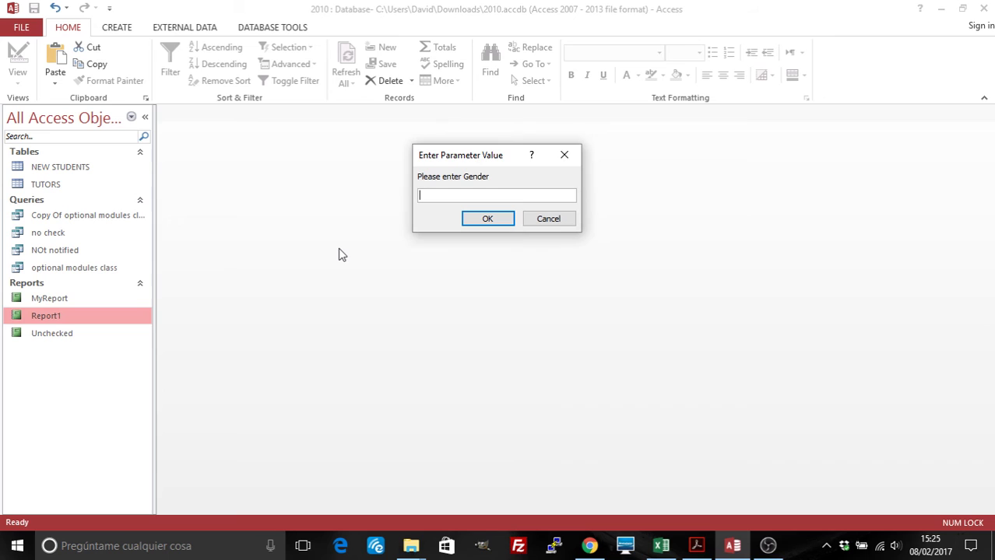
pyautogui.write('M')
pyautogui.click(483, 221)
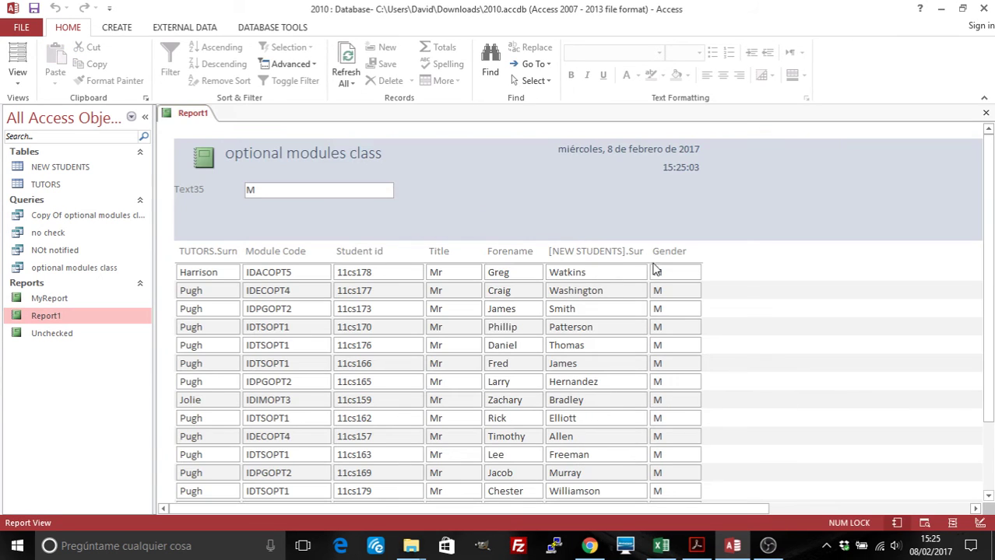
pyautogui.moveTo(987, 214)
pyautogui.mouseDown()
pyautogui.moveTo(986, 274)
pyautogui.moveTo(987, 214)
pyautogui.mouseUp()
pyautogui.rightClick(185, 113)
# Close the male report and rerun Report1 with gender F, listing 10 female records
pyautogui.click(206, 139)
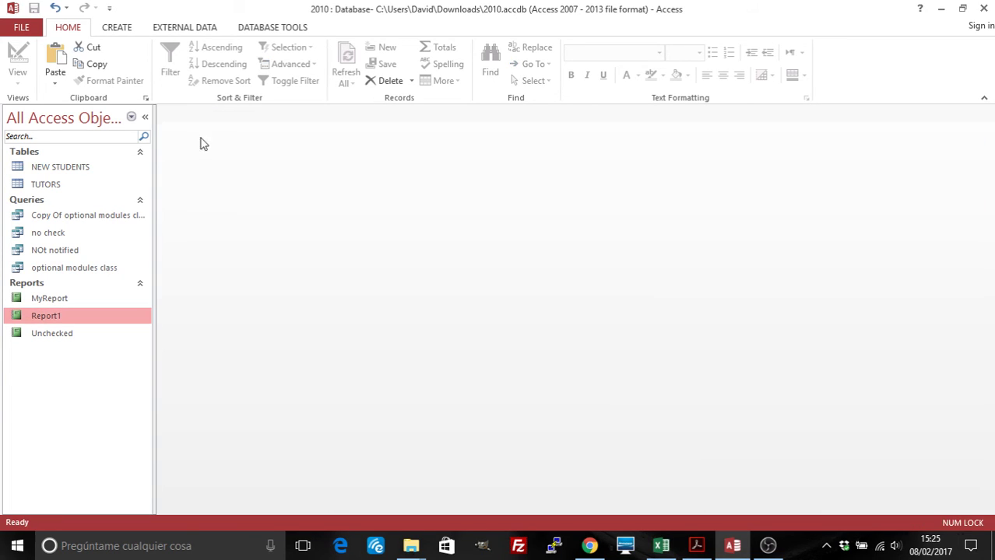
pyautogui.doubleClick(85, 316)
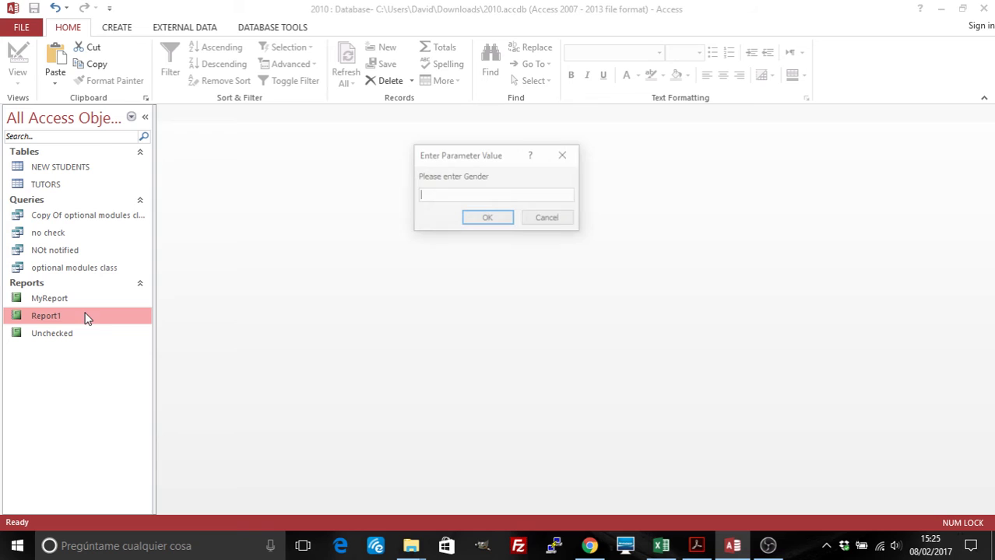
pyautogui.write('F')
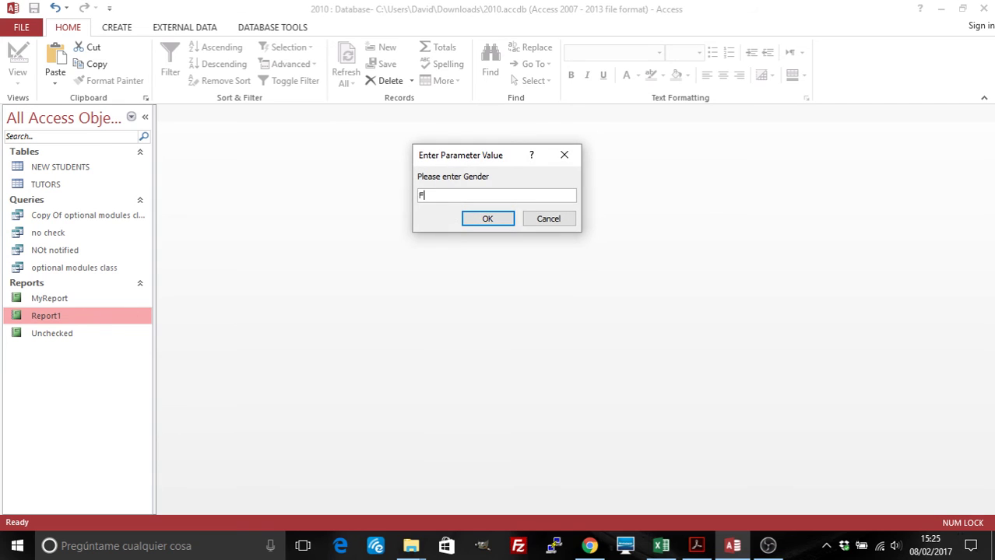
pyautogui.click(492, 220)
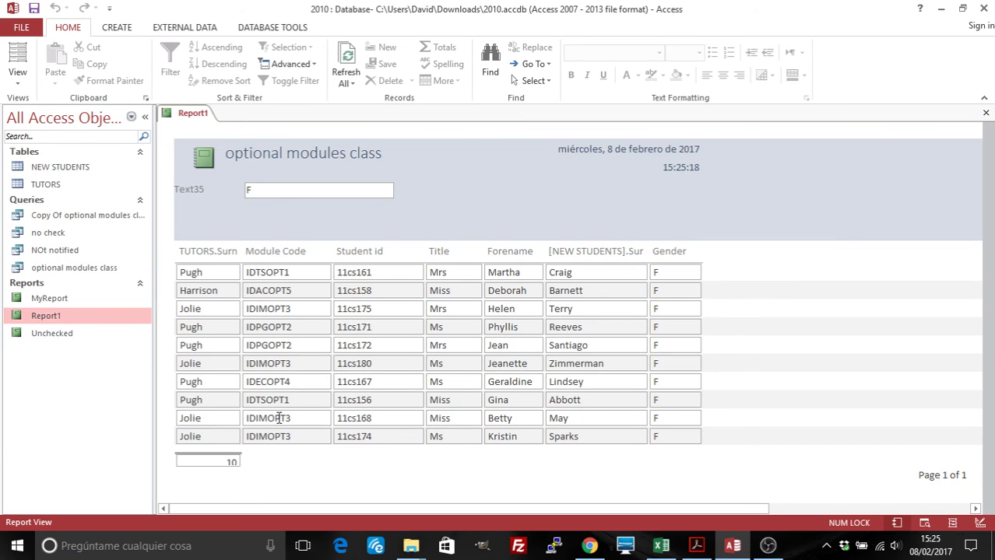
# Close the female report and reopen Report1 to its gender prompt
pyautogui.rightClick(188, 114)
pyautogui.click(204, 138)
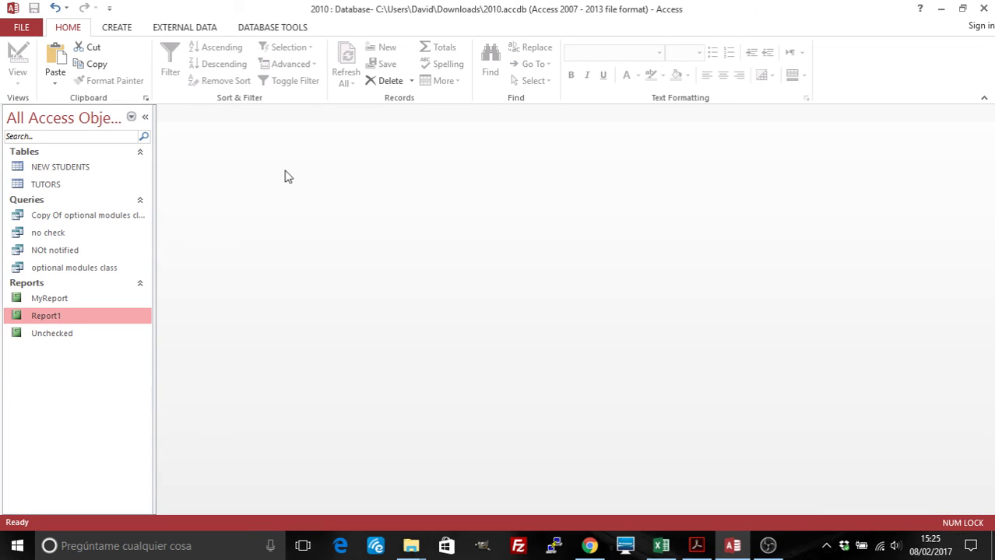
pyautogui.doubleClick(106, 323)
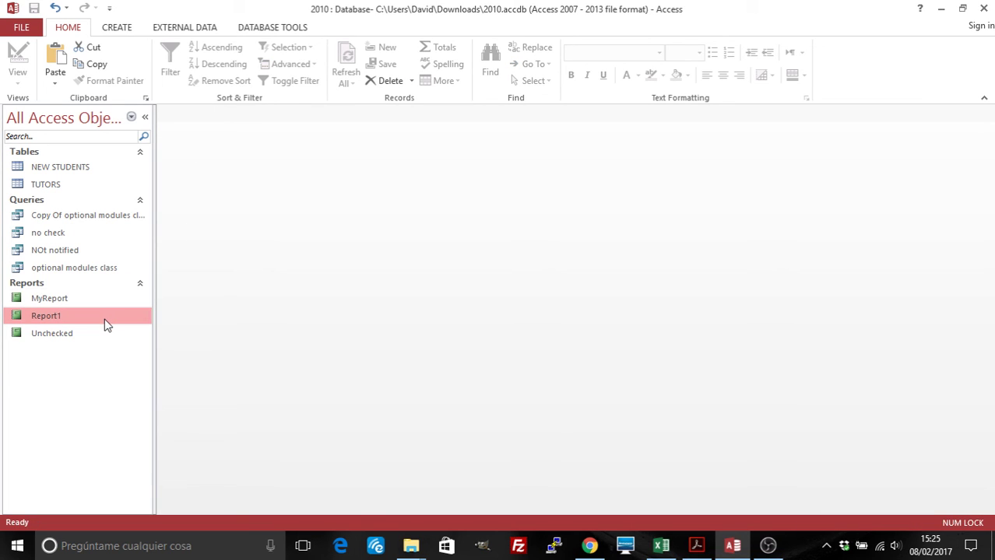